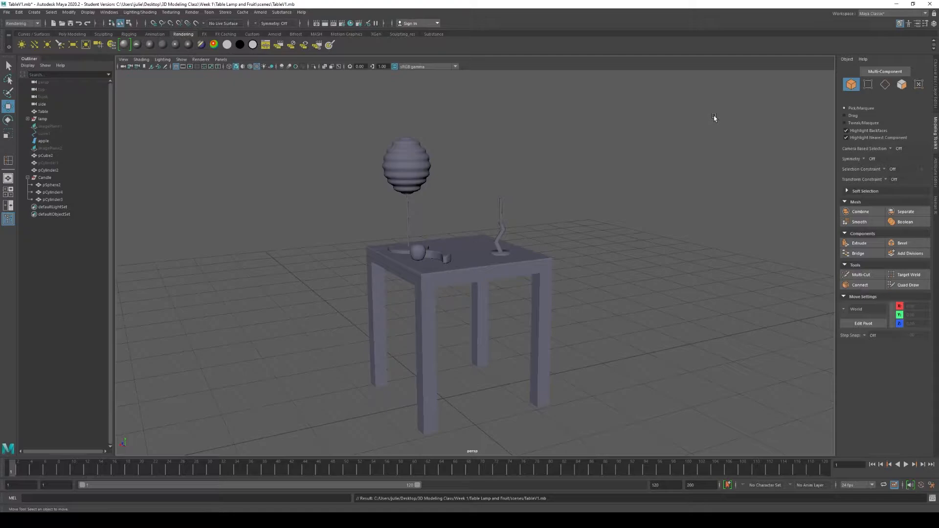
# - Switch to the Rendering menu set and open the Render Settings window, placing it beside the table model
pyautogui.click(22, 23)
pyautogui.click(19, 61)
pyautogui.click(20, 24)
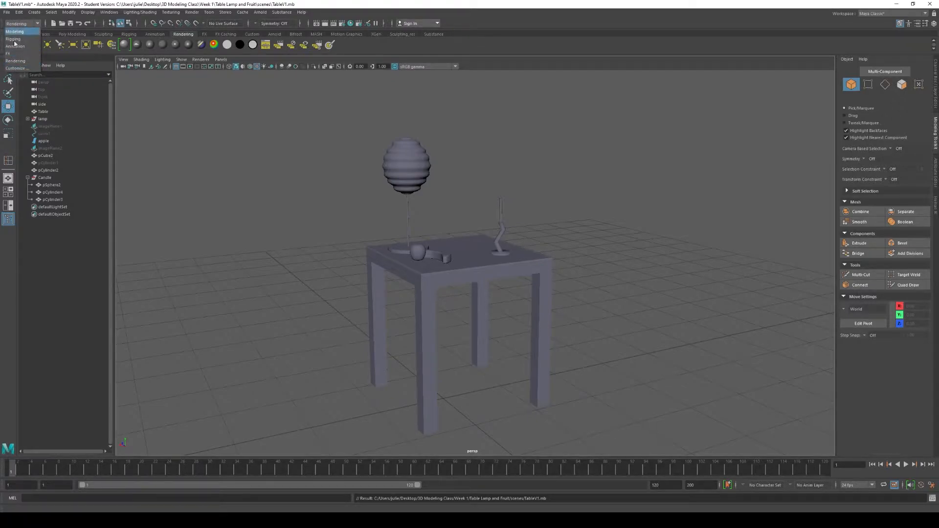
pyautogui.click(8, 61)
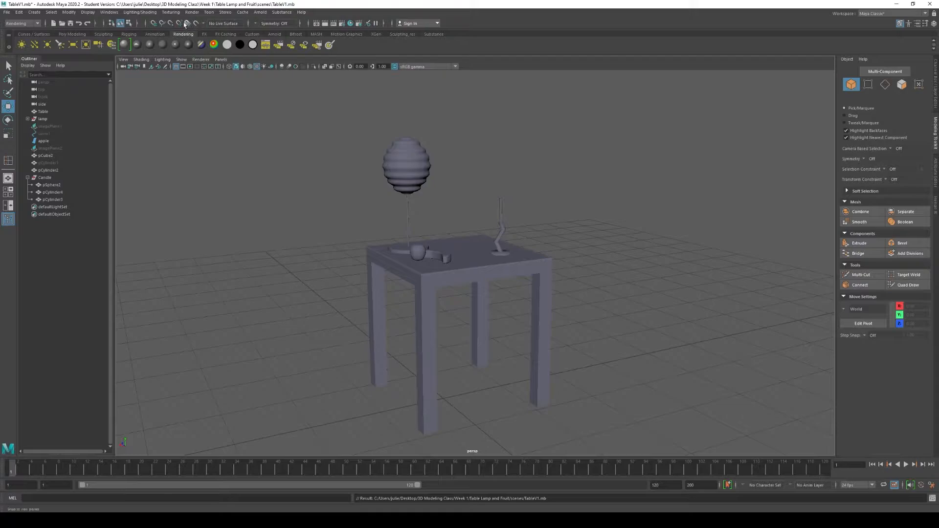
pyautogui.click(191, 12)
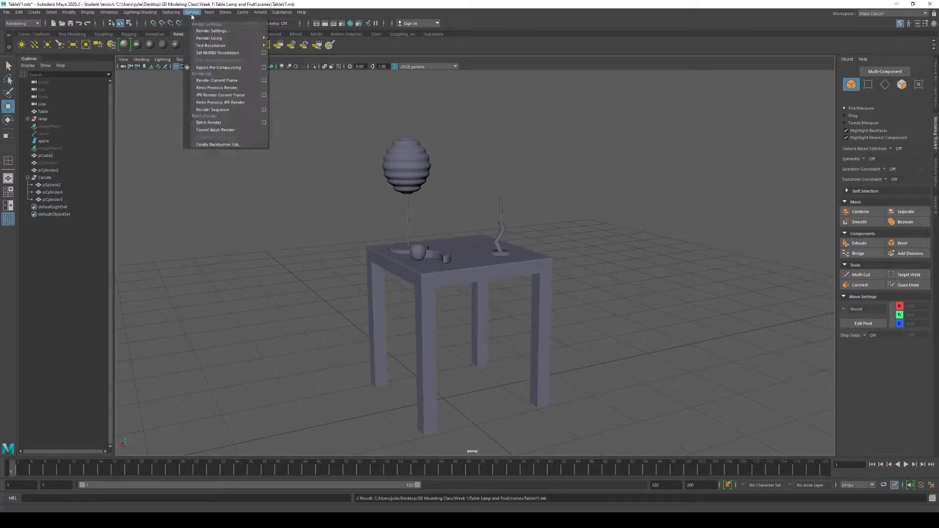
pyautogui.click(210, 31)
pyautogui.moveTo(631, 88); pyautogui.dragTo(647, 83)
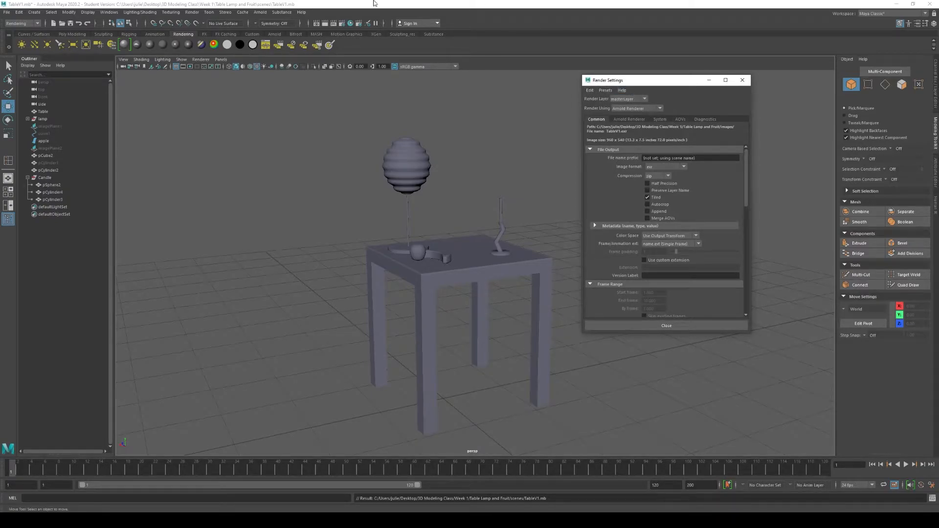
pyautogui.click(191, 12)
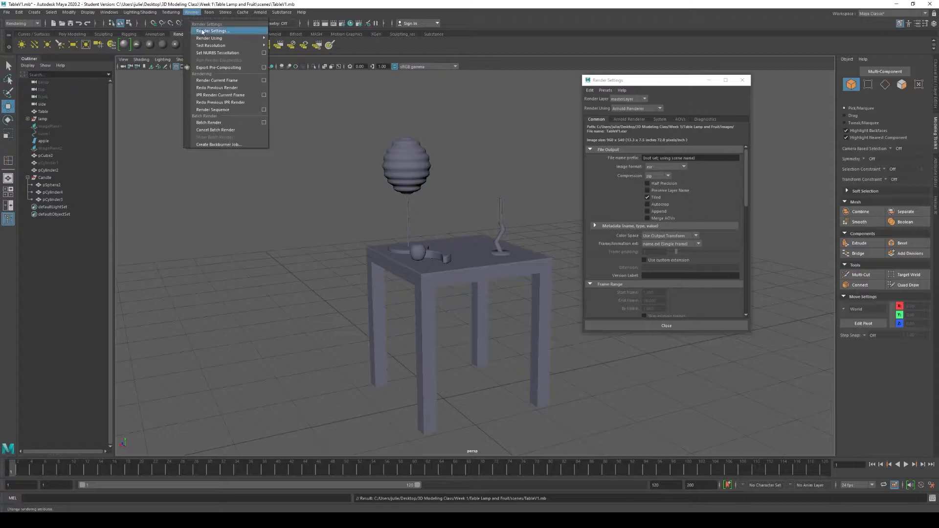
pyautogui.click(195, 6)
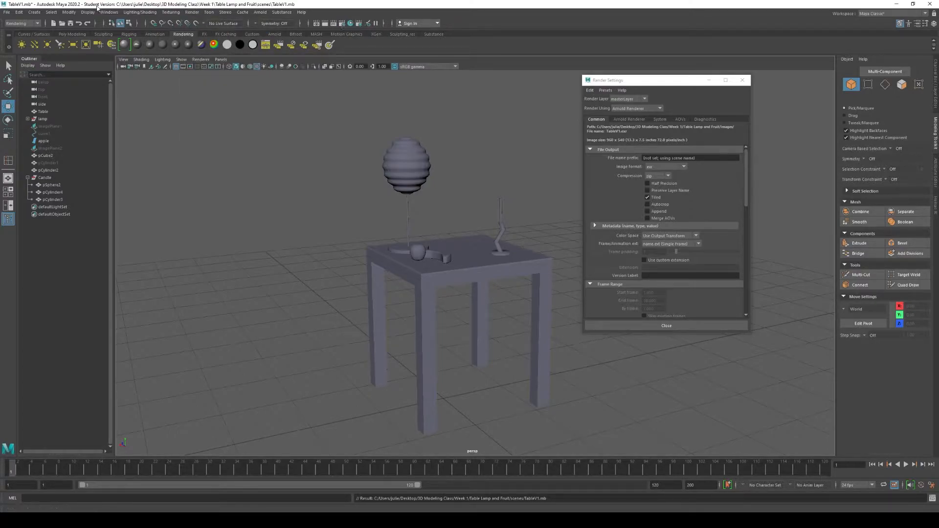
pyautogui.click(109, 13)
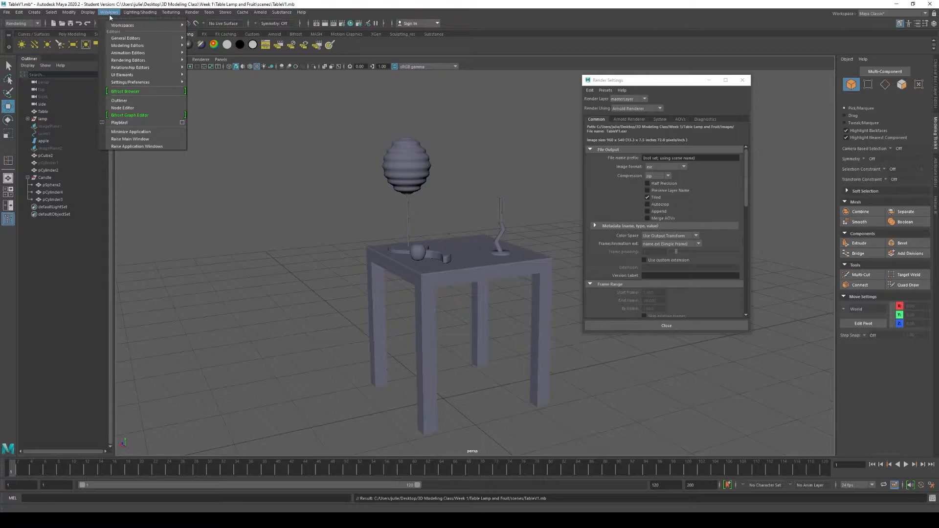
pyautogui.moveTo(136, 62)
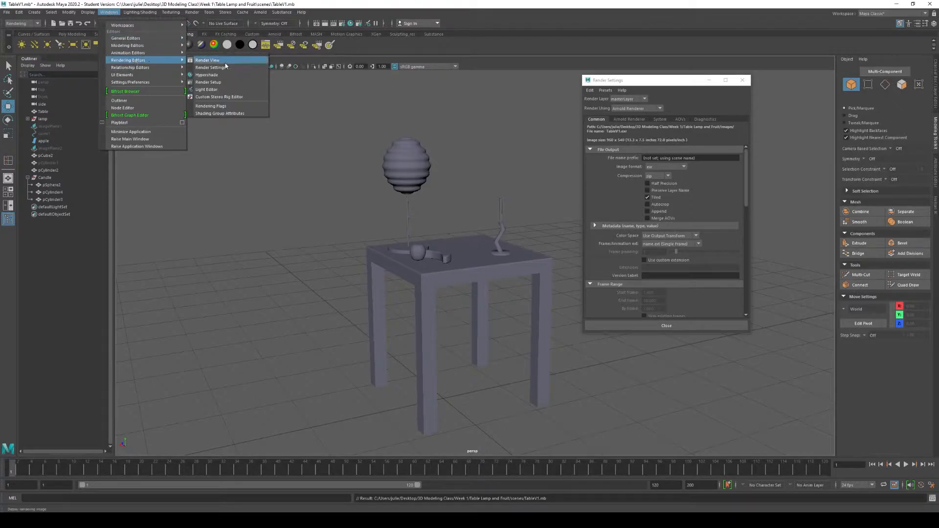
pyautogui.click(685, 82)
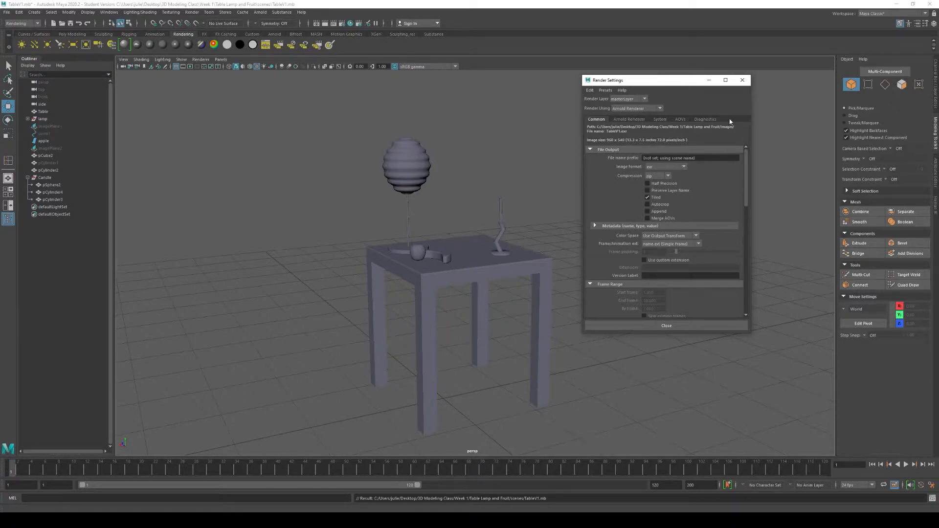
# - Switch the renderer to Maya Software to view its common settings and set it back to Arnold Renderer
pyautogui.click(630, 110)
pyautogui.click(638, 109)
pyautogui.click(636, 122)
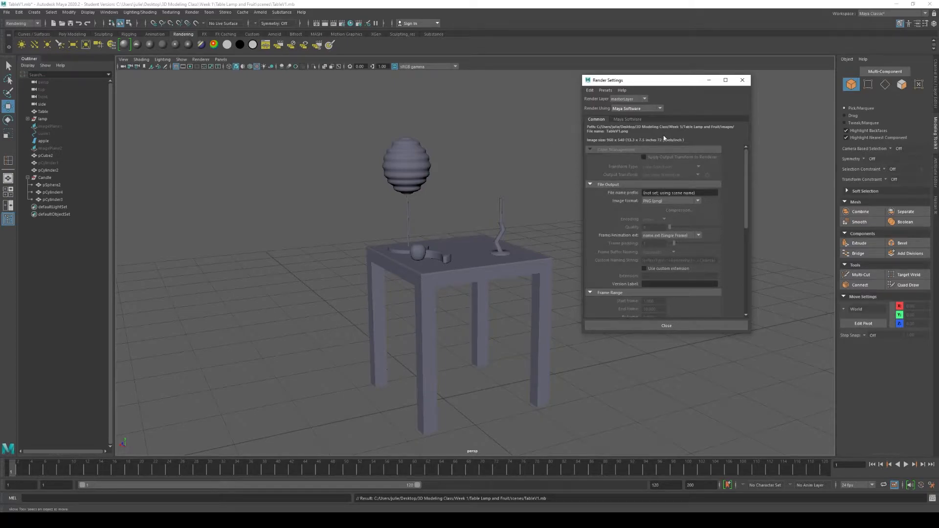
pyautogui.click(631, 109)
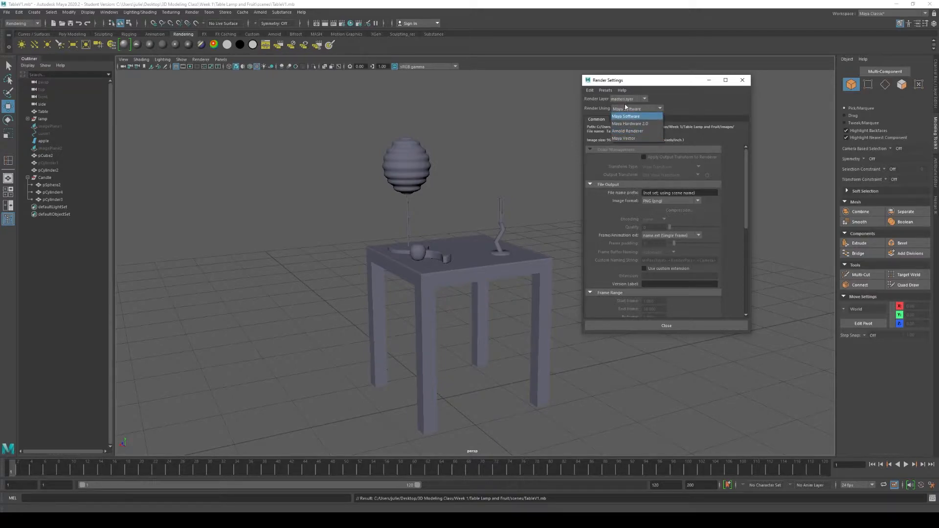
pyautogui.click(628, 131)
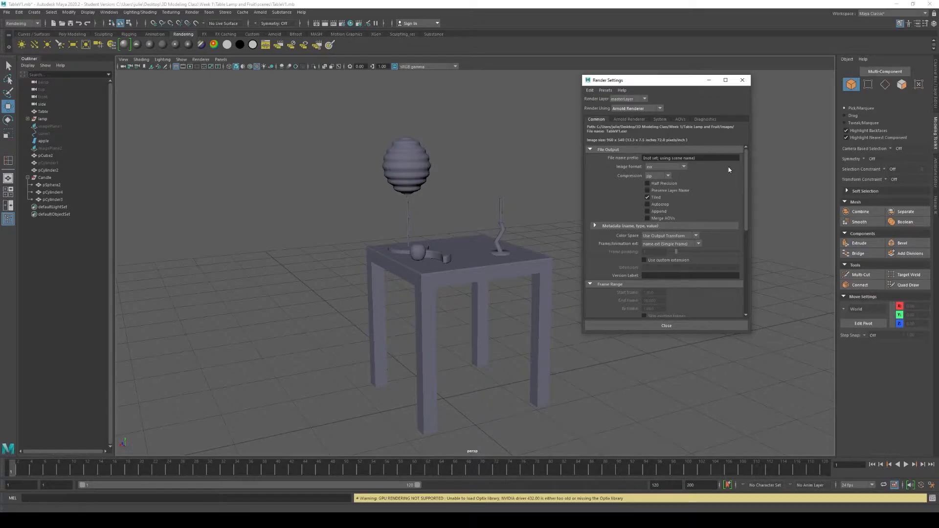
# - Examine the image format choices available for the Arnold file output
pyautogui.moveTo(747, 158); pyautogui.dragTo(746, 159)
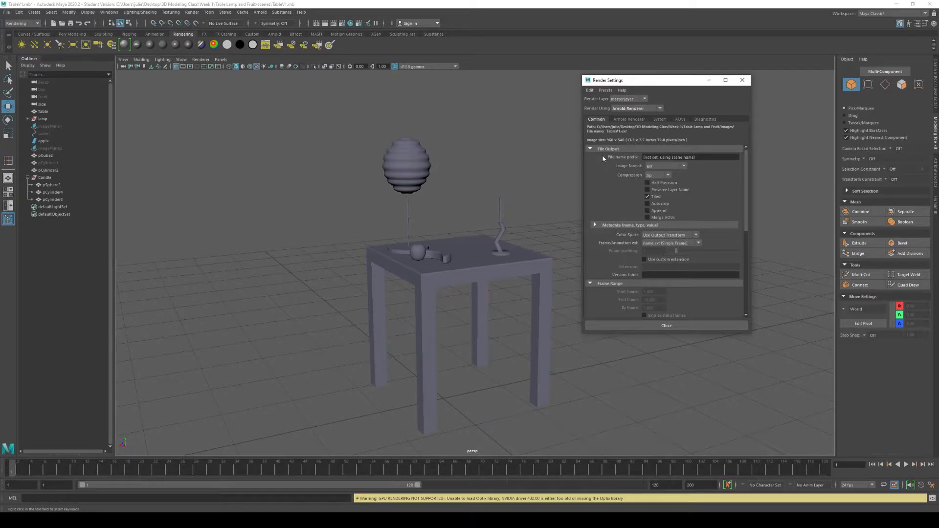
pyautogui.click(676, 166)
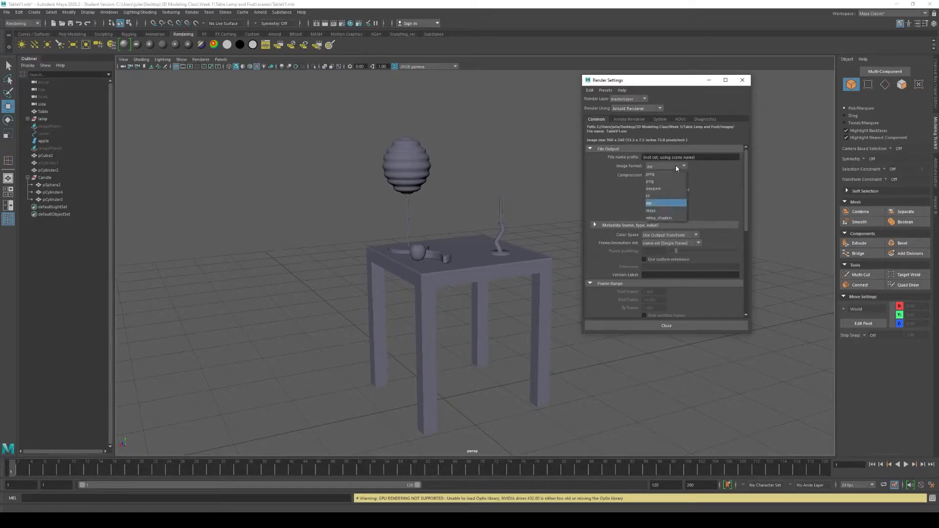
pyautogui.click(656, 165)
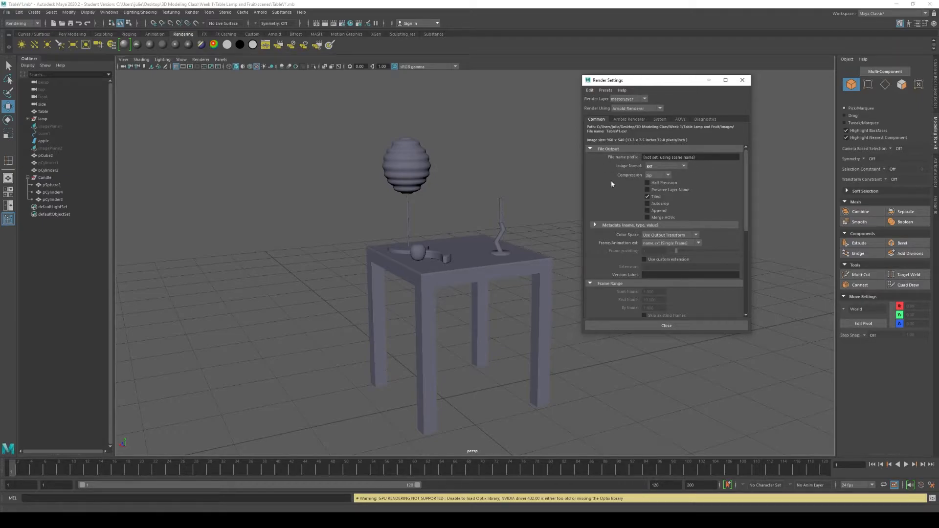
# - Choose persp as the renderable camera and frame the table with its lamp, fruit and candle in that view
pyautogui.scroll(-1, 611, 184)
pyautogui.scroll(-1, 615, 171)
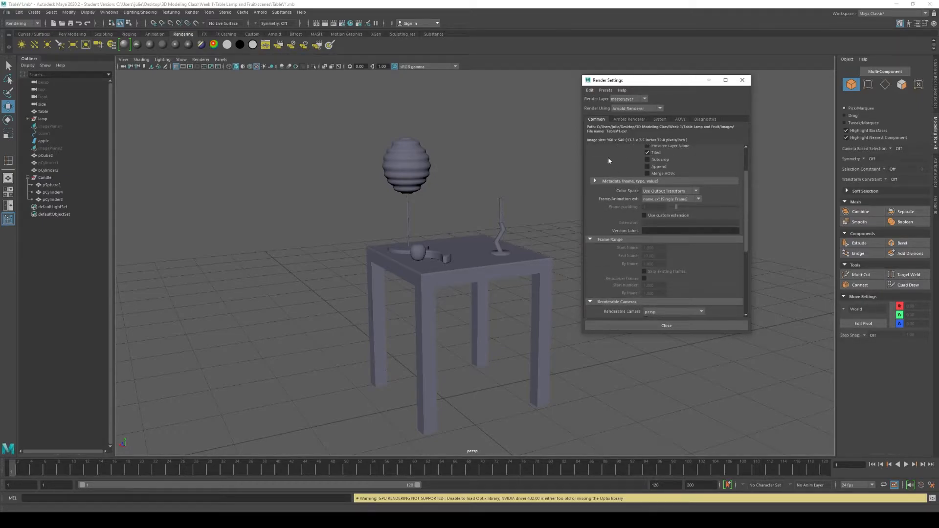
pyautogui.scroll(-1, 609, 160)
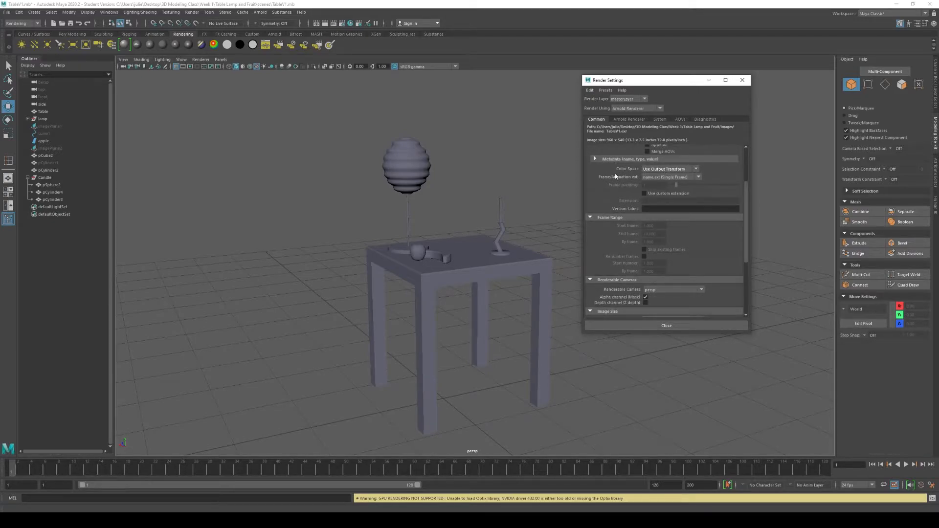
pyautogui.scroll(-3, 611, 161)
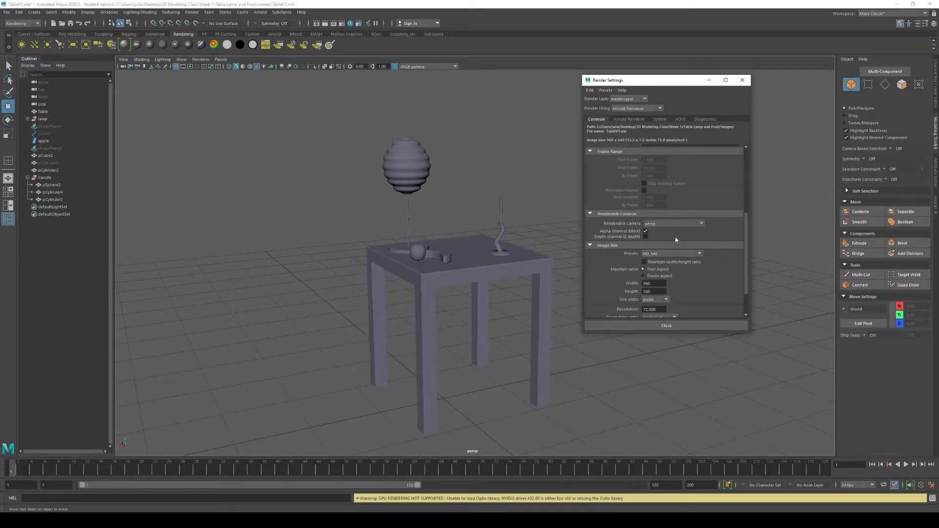
pyautogui.click(683, 224)
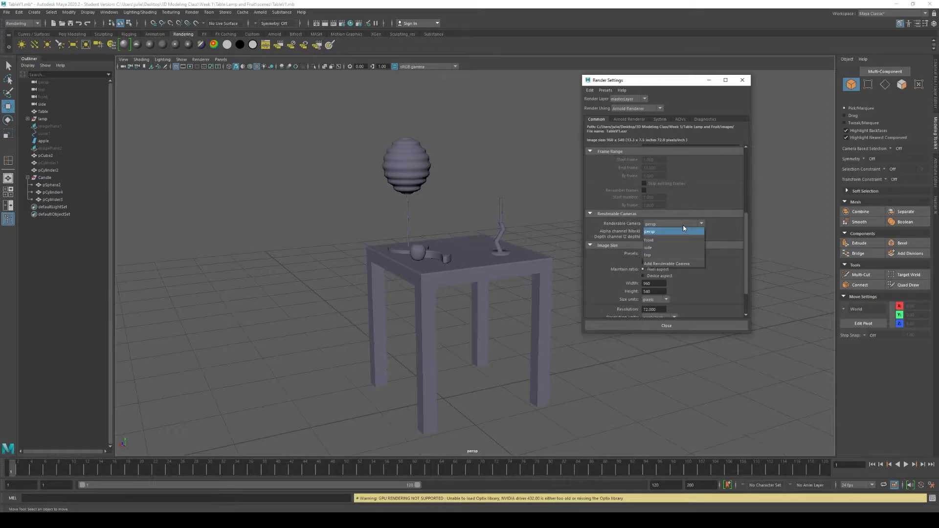
pyautogui.click(658, 232)
pyautogui.keyDown('alt'); pyautogui.moveTo(471, 262); pyautogui.dragTo(495, 279, button='right'); pyautogui.keyUp('alt')
pyautogui.scroll(-3, 413, 167)
pyautogui.scroll(2, 406, 175)
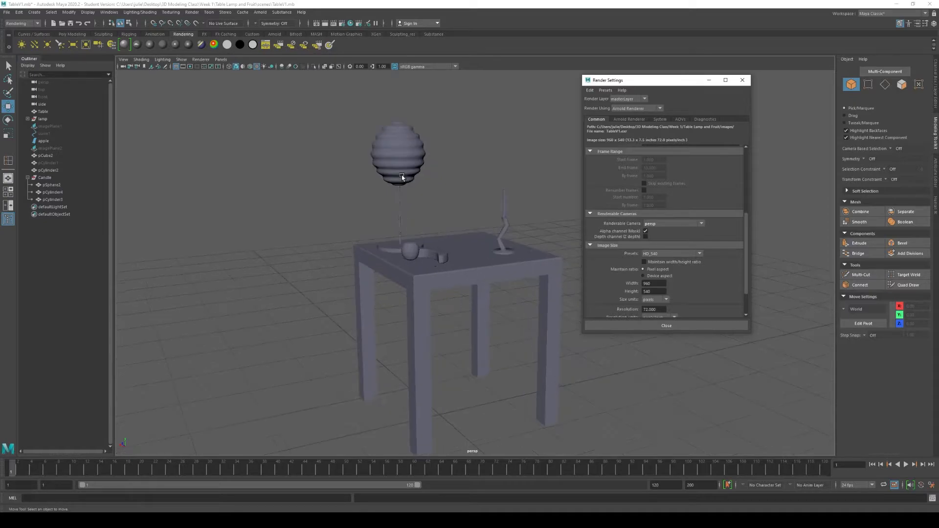
pyautogui.keyDown('alt'); pyautogui.moveTo(502, 231); pyautogui.dragTo(321, 146); pyautogui.keyUp('alt')
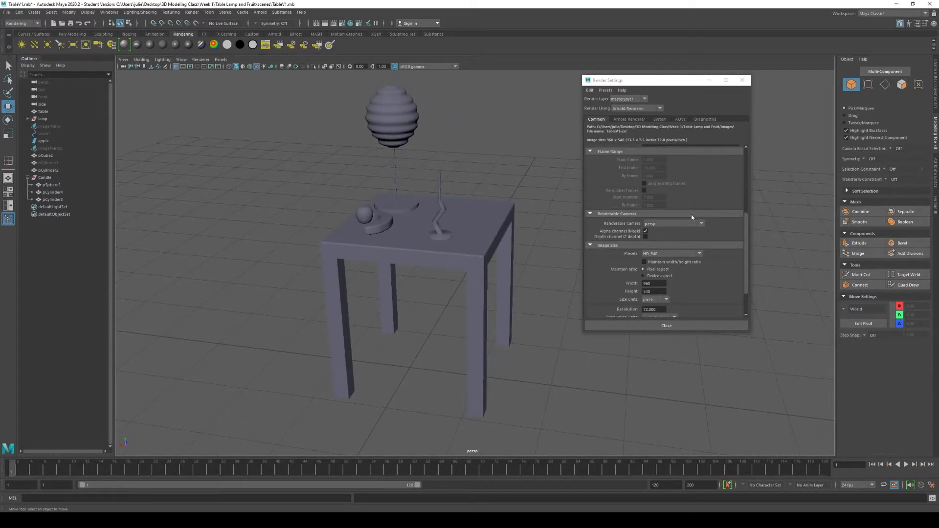
# - Examine the image size presets, the width and height values and the resolution of the render output
pyautogui.click(686, 254)
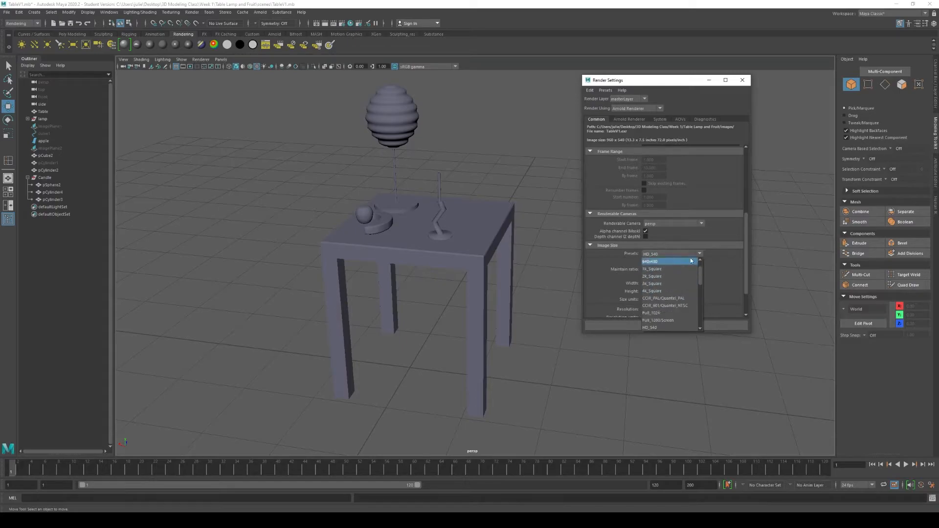
pyautogui.click(719, 264)
pyautogui.click(657, 282)
pyautogui.doubleClick(656, 283)
pyautogui.click(651, 292)
pyautogui.doubleClick(648, 291)
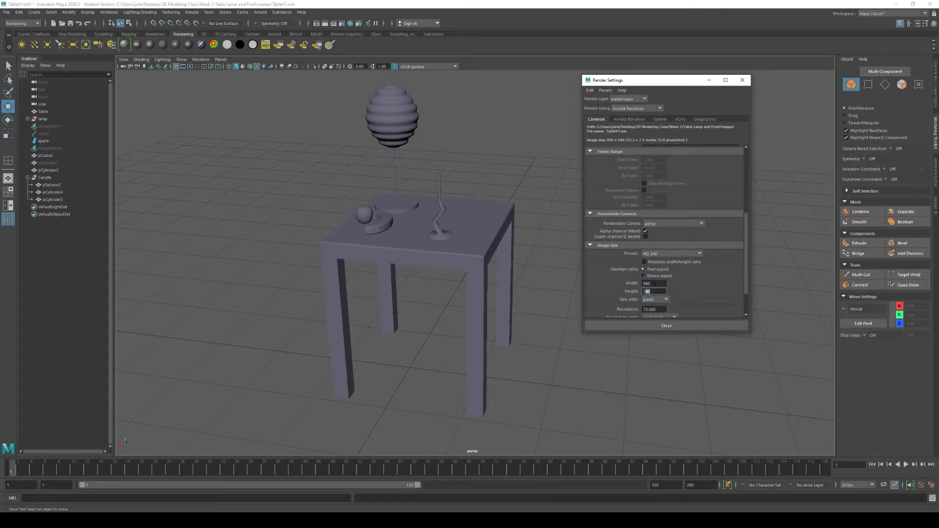
pyautogui.click(655, 283)
pyautogui.scroll(-2, 675, 289)
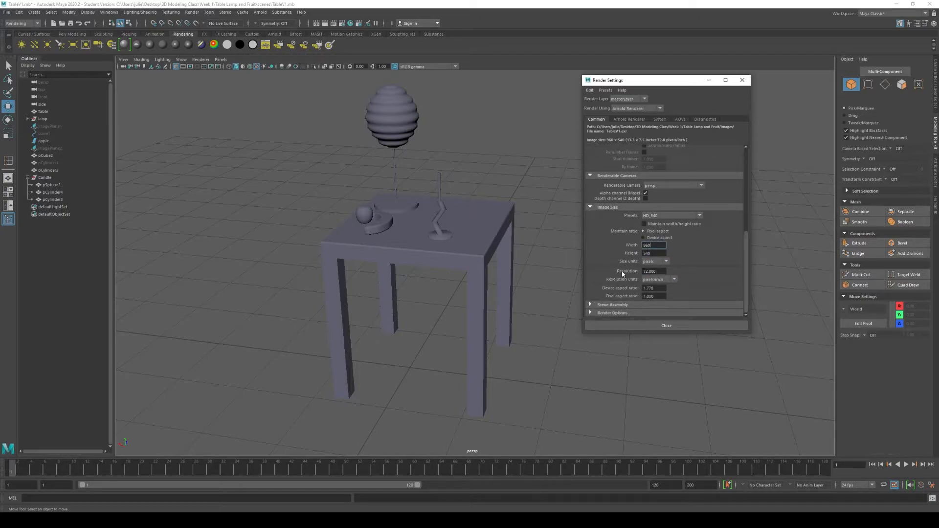
pyautogui.click(657, 271)
pyautogui.moveTo(746, 268); pyautogui.dragTo(738, 170)
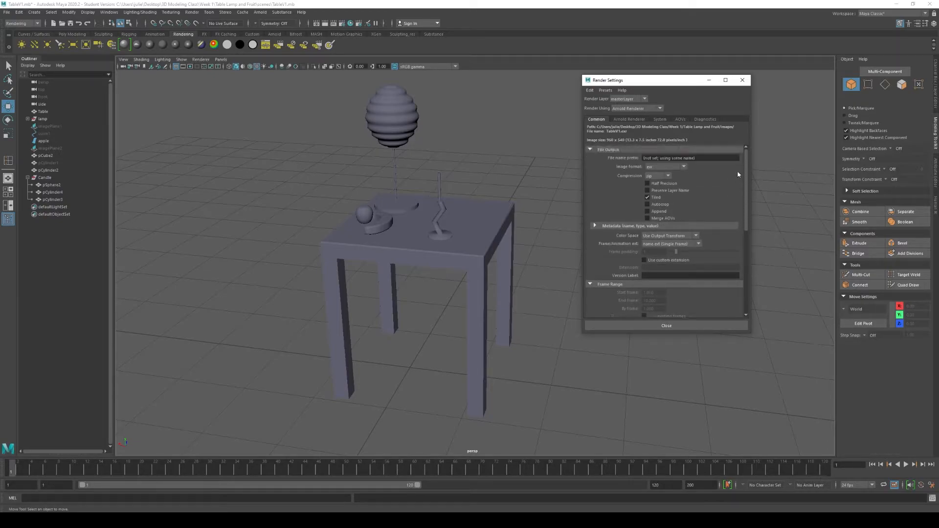
# - Open the Arnold Renderer settings and examine the sampling values, especially Camera (AA)
pyautogui.click(636, 120)
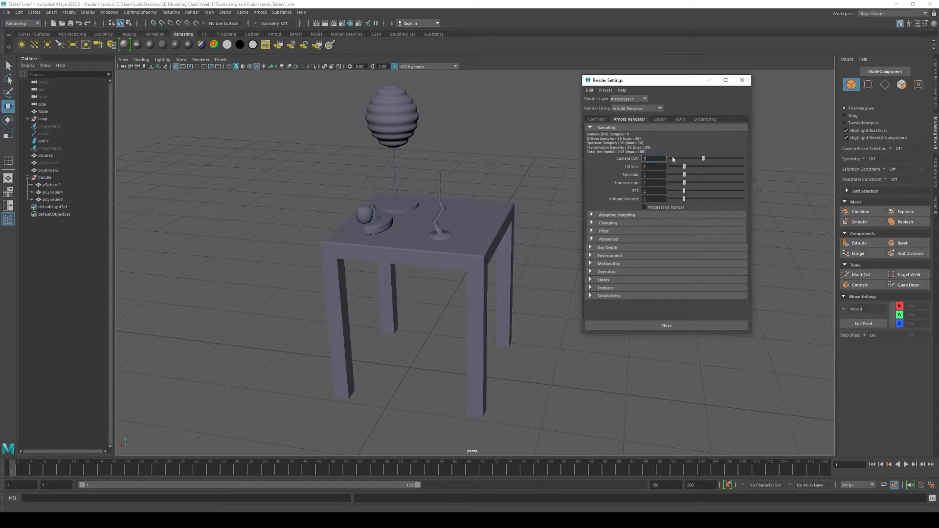
pyautogui.moveTo(667, 77); pyautogui.dragTo(655, 72)
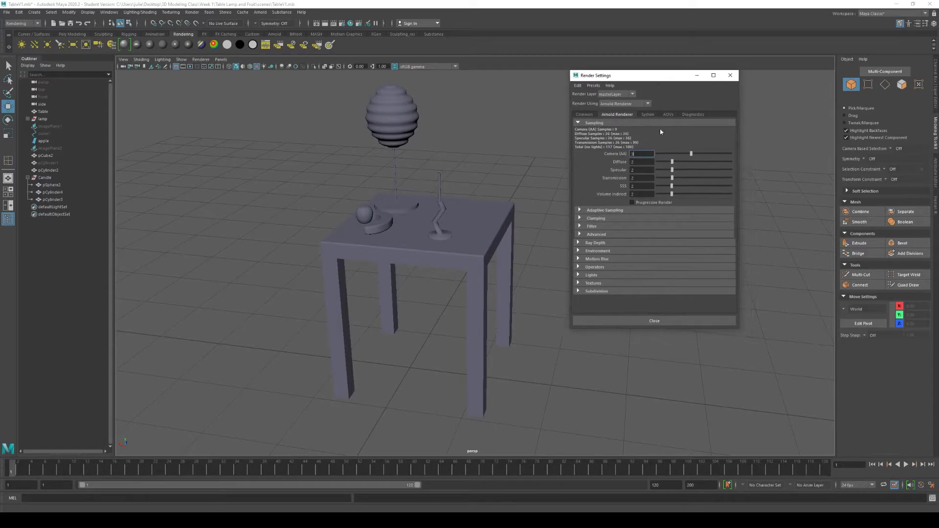
pyautogui.doubleClick(644, 153)
# - Expand the sampling Filter settings and review the available filter types
pyautogui.click(598, 227)
pyautogui.click(674, 237)
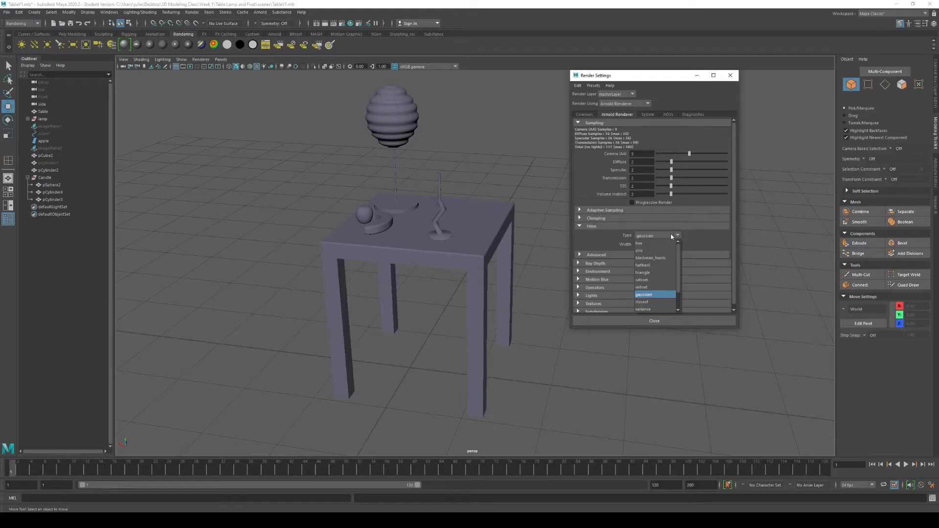
pyautogui.click(671, 233)
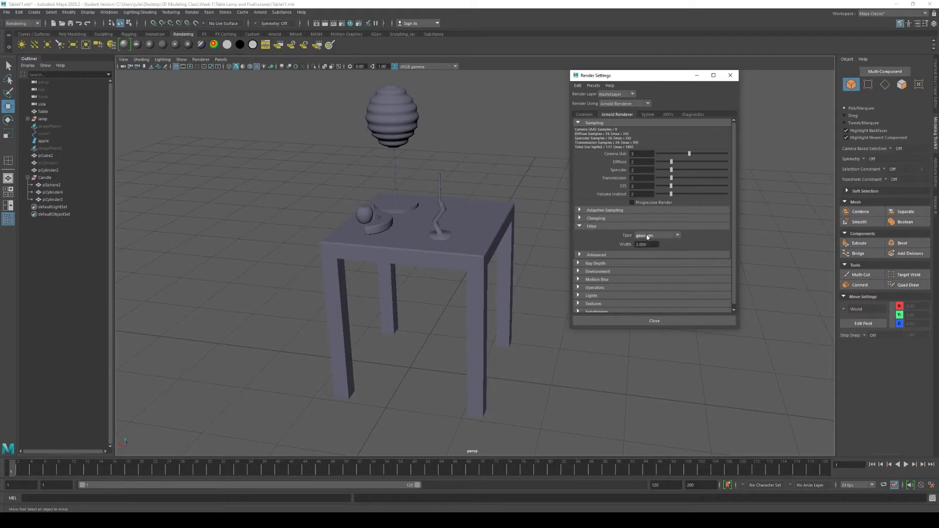
pyautogui.click(651, 238)
pyautogui.click(656, 235)
# - Expand the Ray Depth settings and examine the total, diffuse, specular, transmission, volume and transparency depths
pyautogui.click(593, 264)
pyautogui.scroll(-1, 609, 231)
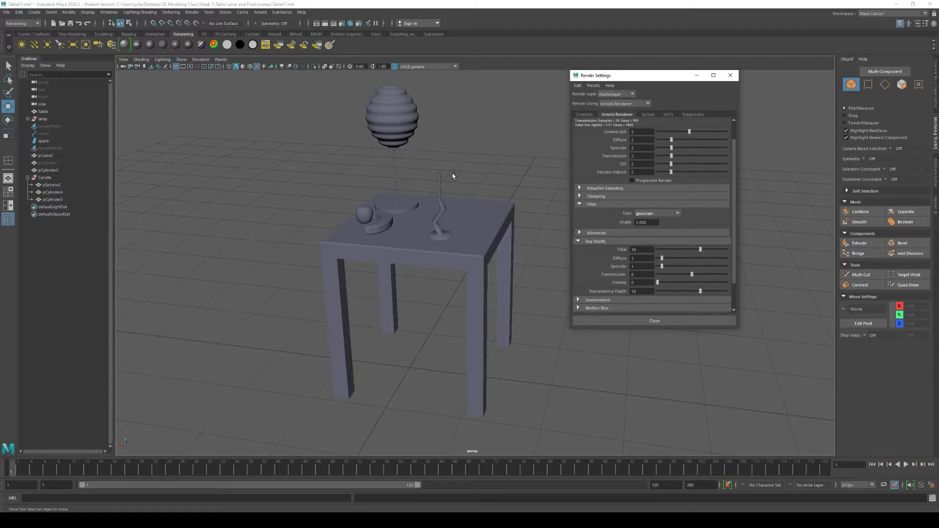
pyautogui.scroll(-1, 621, 231)
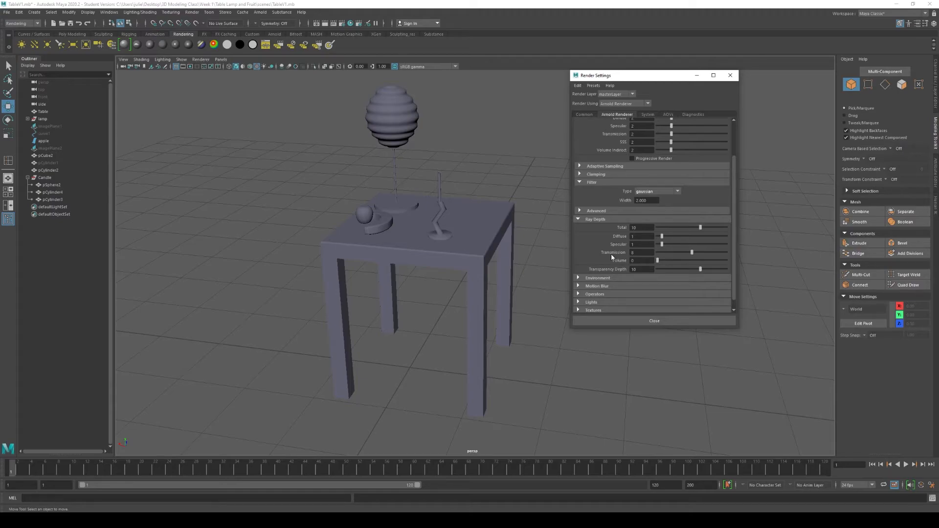
# - Expand the Environment and Motion Blur settings and examine their options
pyautogui.scroll(-1, 612, 256)
pyautogui.click(598, 268)
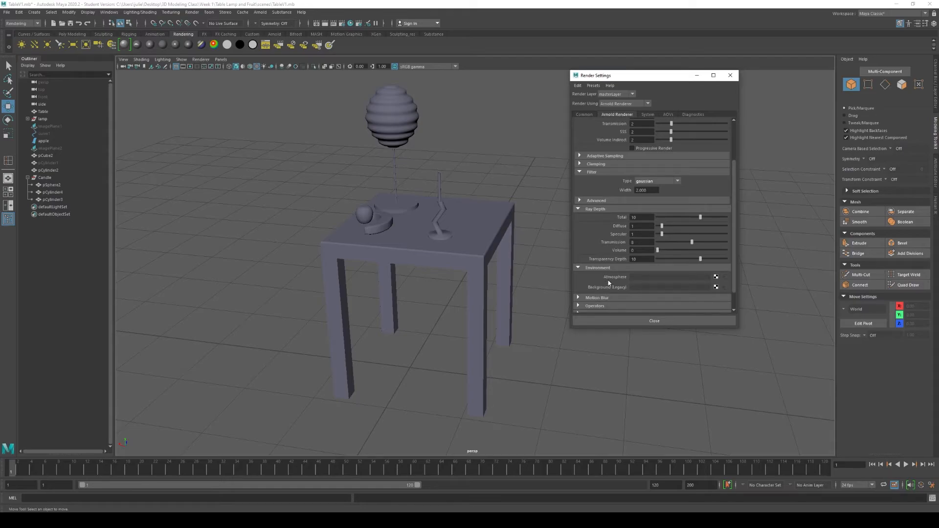
pyautogui.scroll(-2, 609, 283)
pyautogui.click(609, 278)
pyautogui.scroll(-2, 610, 282)
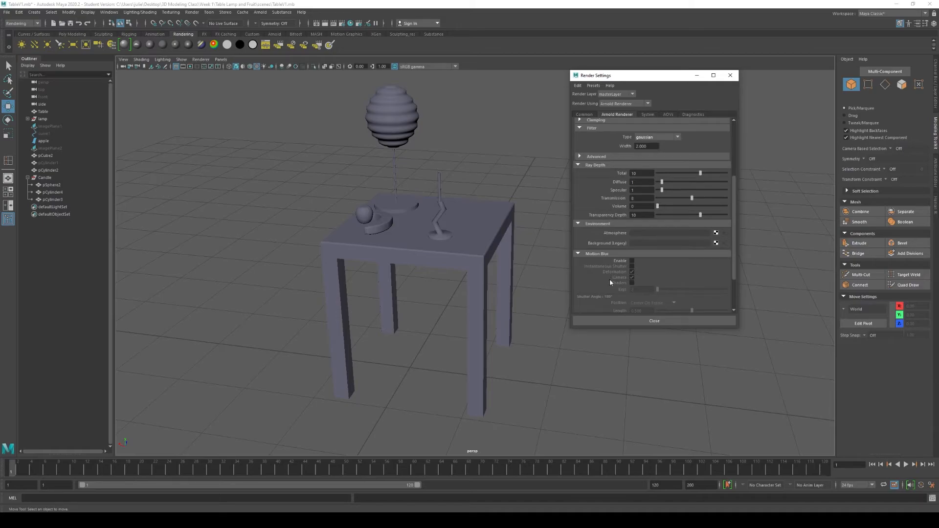
pyautogui.scroll(-4, 610, 282)
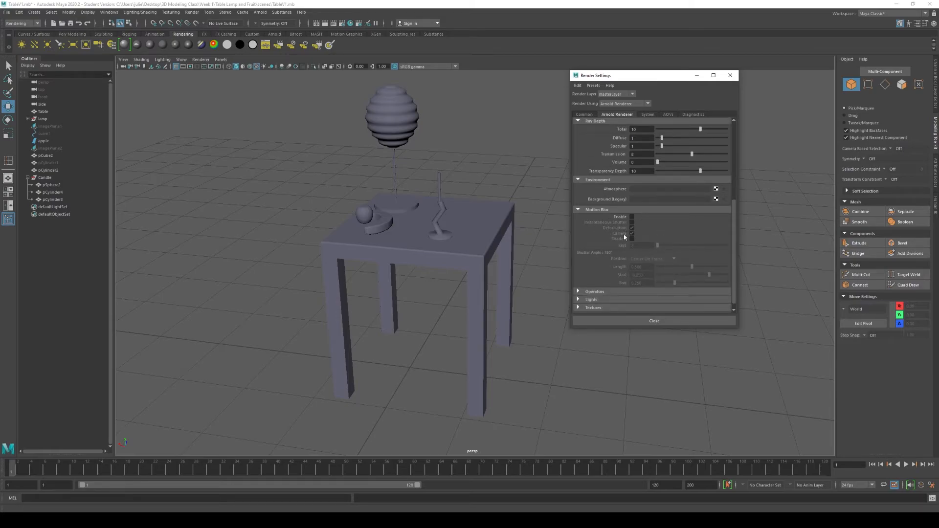
pyautogui.scroll(-1, 607, 235)
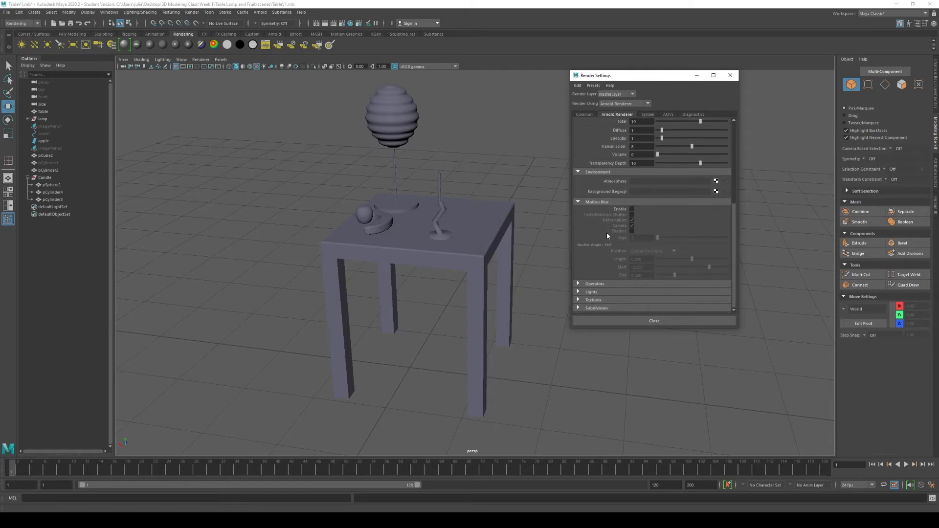
# - Expand the Lights settings and review the light linking options, keeping Maya Light Links selected
pyautogui.click(579, 292)
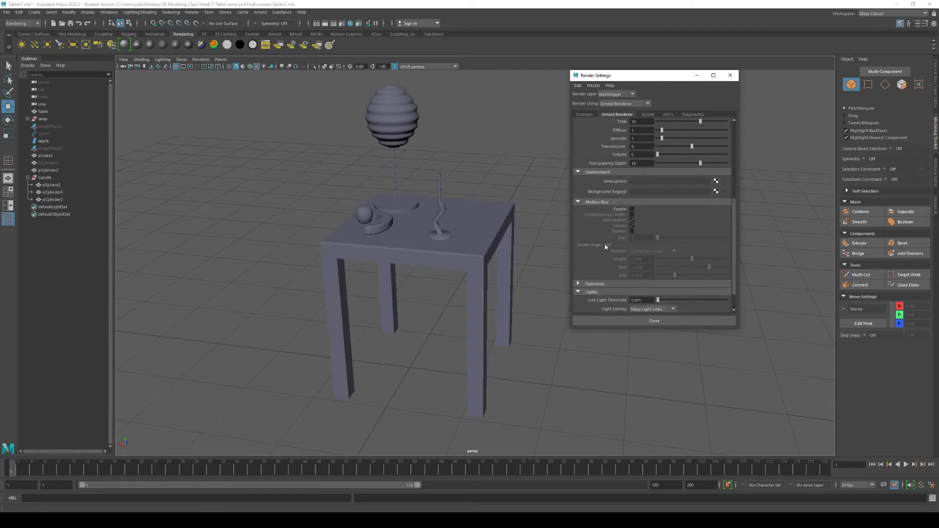
pyautogui.scroll(-3, 580, 265)
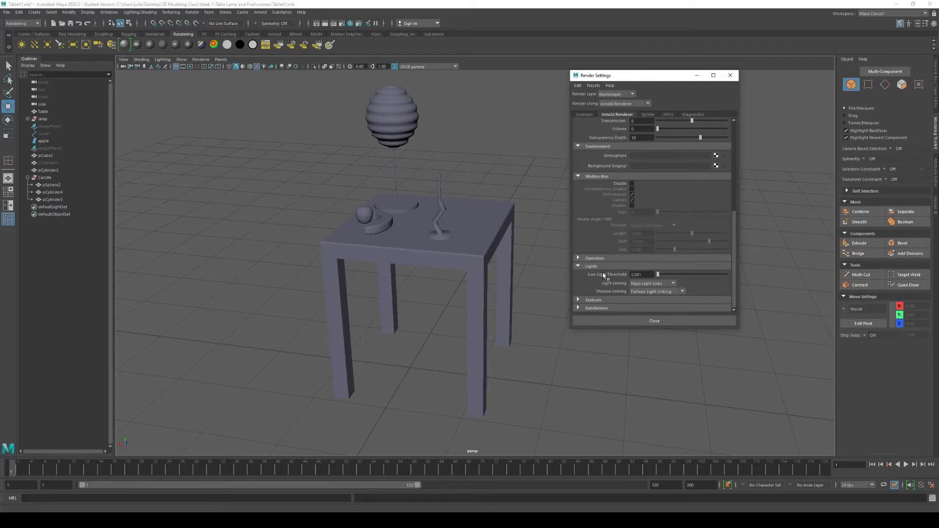
pyautogui.click(671, 283)
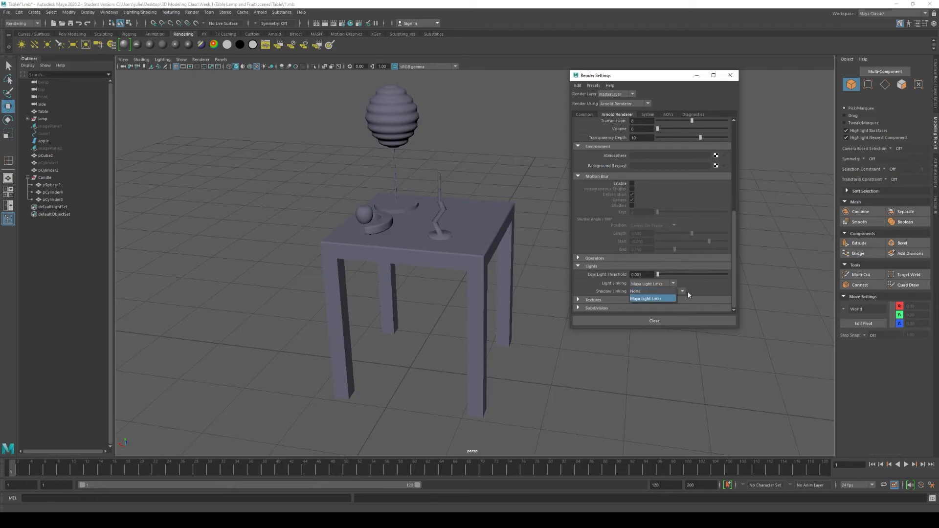
pyautogui.click(647, 299)
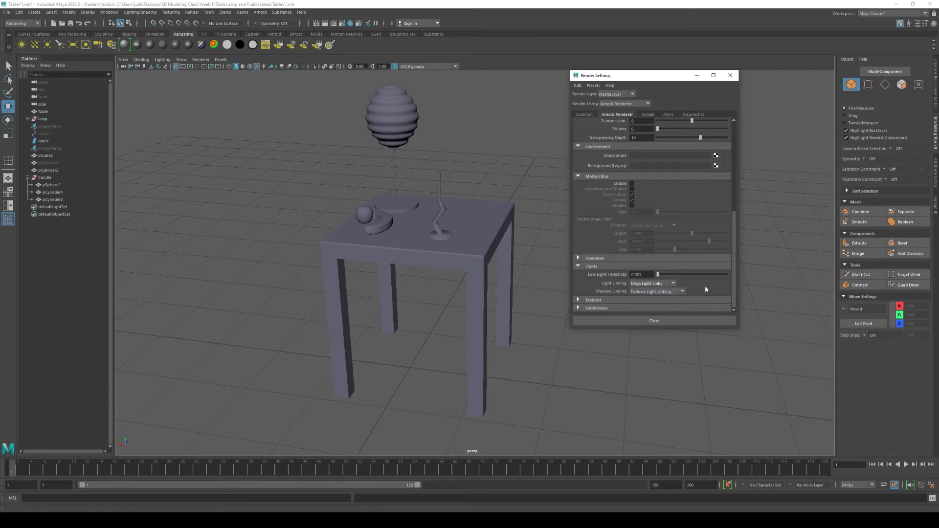
# - Open the System render settings and review the available render device options
pyautogui.click(648, 115)
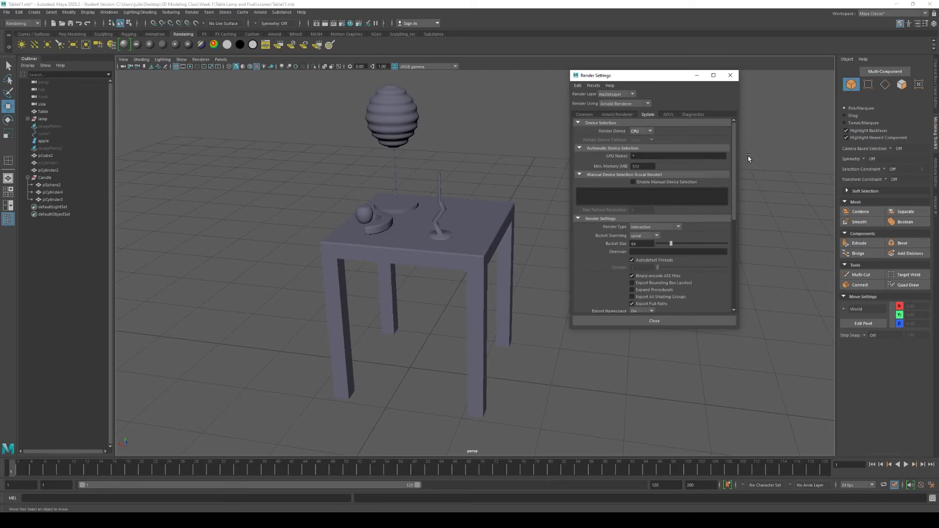
pyautogui.click(636, 132)
# - Revisit the Common file output settings and return to the Arnold Renderer's Sampling settings
pyautogui.click(618, 114)
pyautogui.click(597, 115)
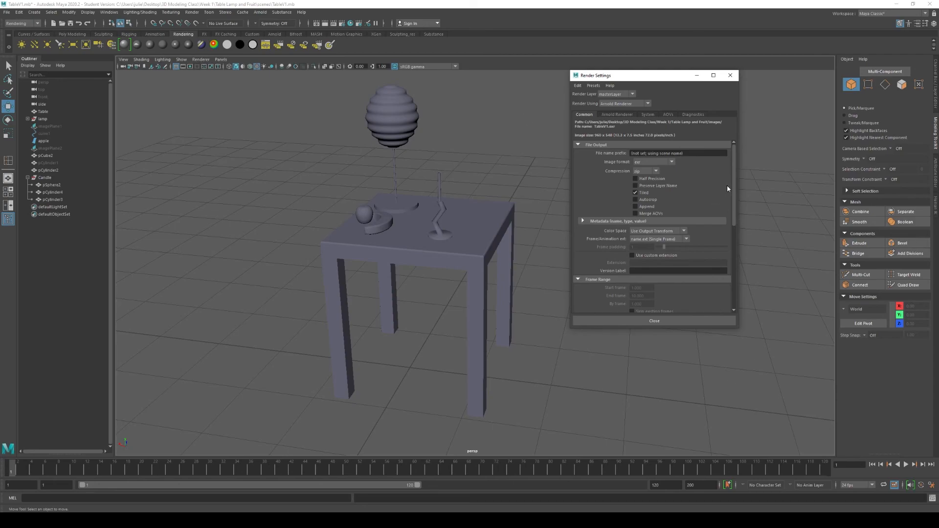
pyautogui.click(612, 114)
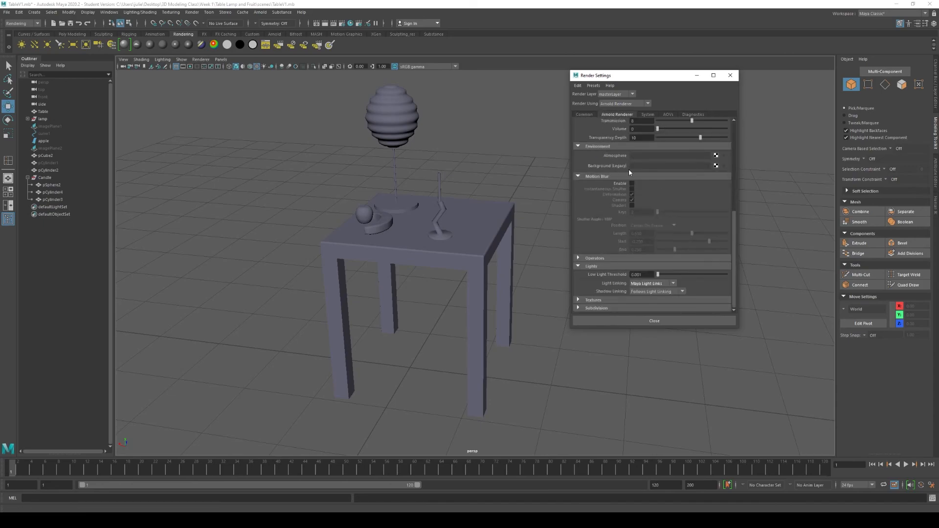
pyautogui.scroll(3, 629, 170)
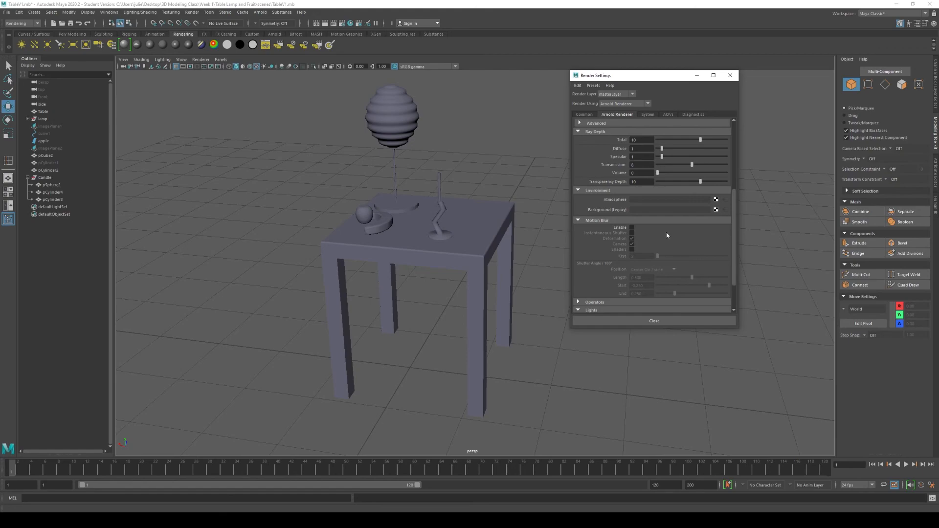
pyautogui.scroll(9, 668, 235)
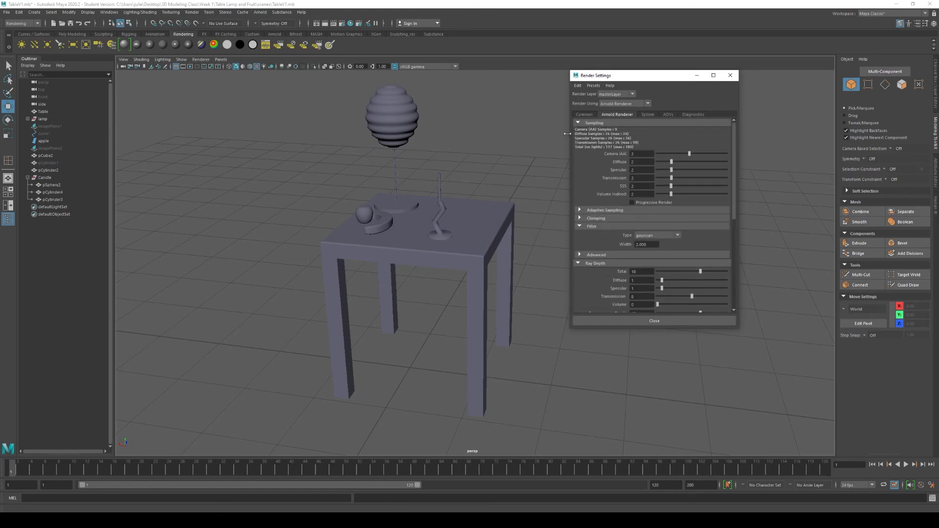